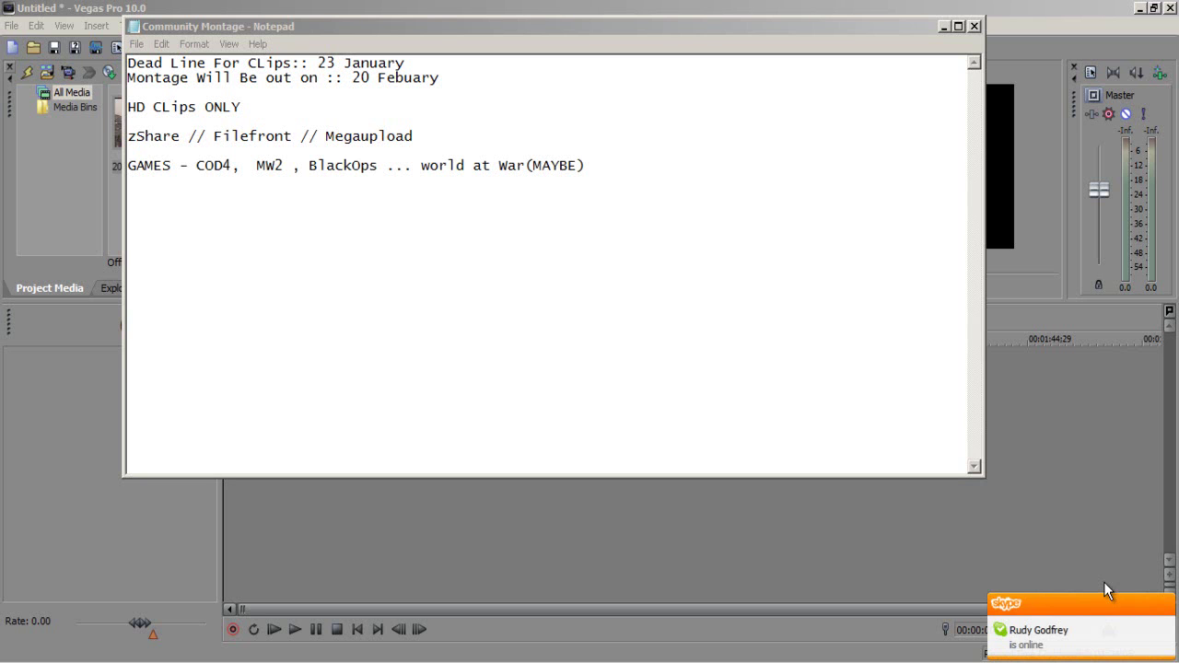
- Dismiss the contact notification and leave the Notepad GAMES line unchanged, with the caret at its end
click(1166, 607)
mouse_move(626, 165)
mouse_down()
mouse_move(61, 186)
mouse_move(196, 167)
mouse_up()
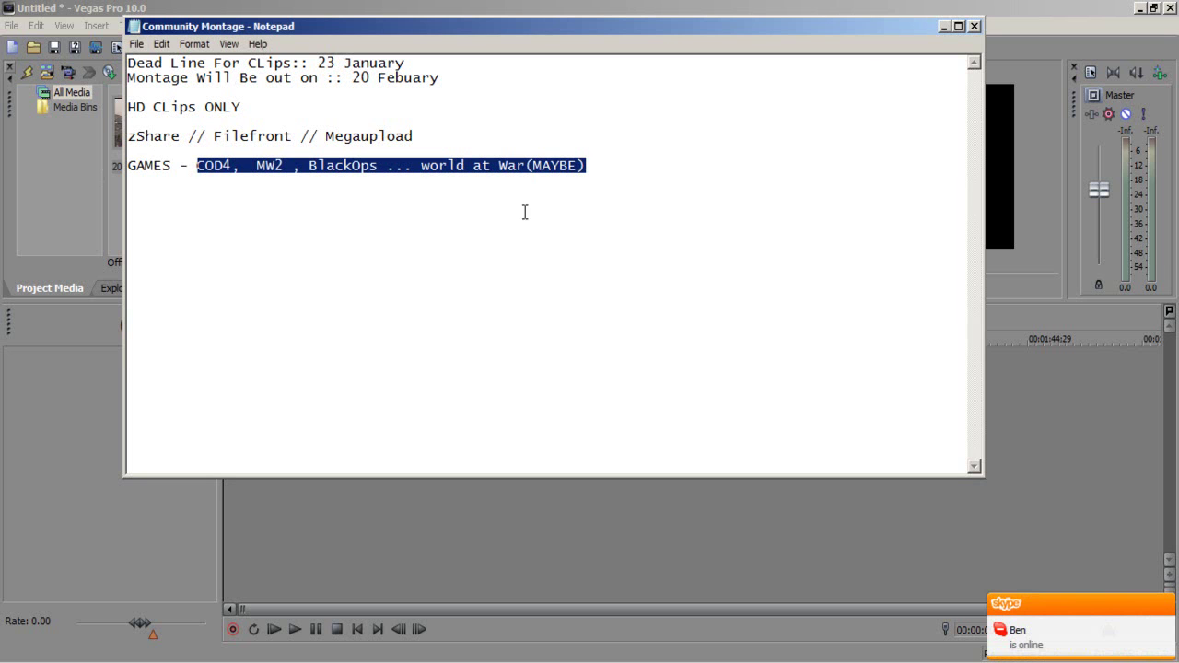
click(567, 238)
click(622, 175)
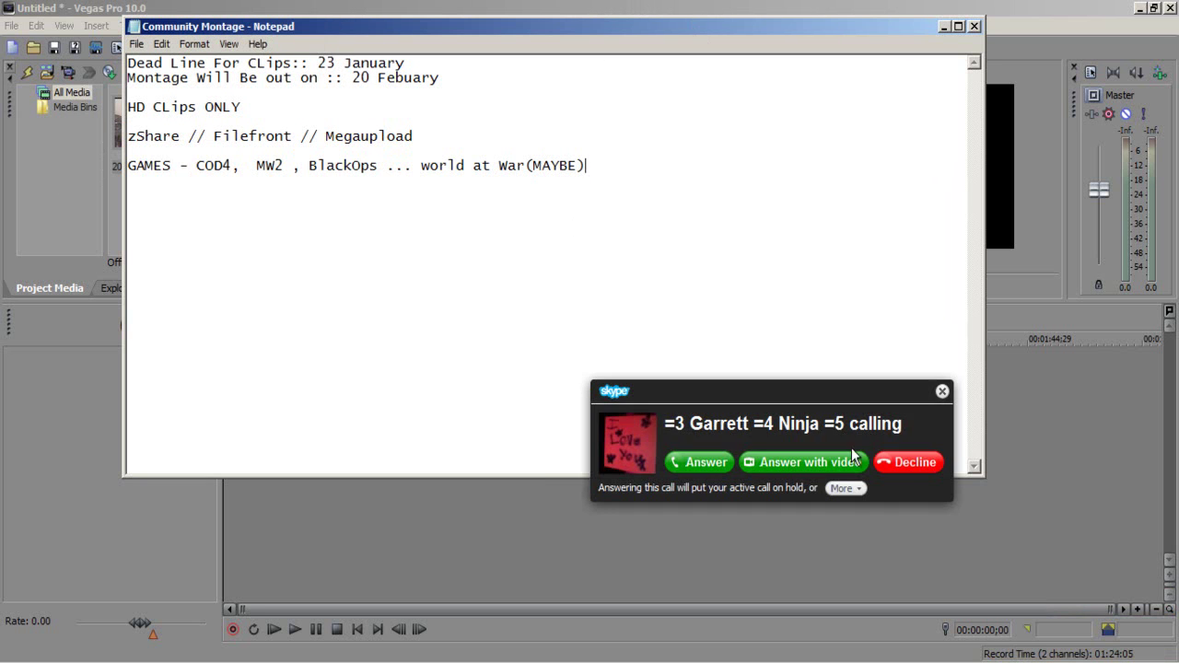
- Dismiss the incoming call alert and bring the Vegas project forward with the clip at the timeline start
click(911, 465)
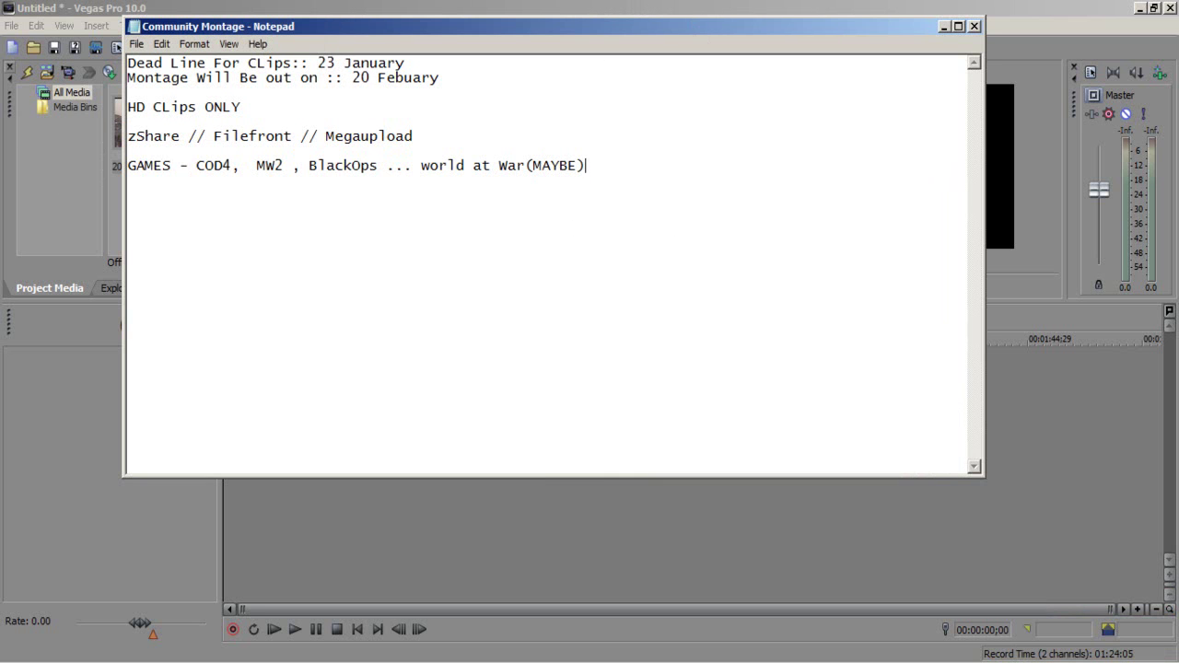
click(188, 7)
mouse_move(138, 138)
mouse_down()
mouse_move(238, 372)
mouse_move(225, 364)
mouse_up()
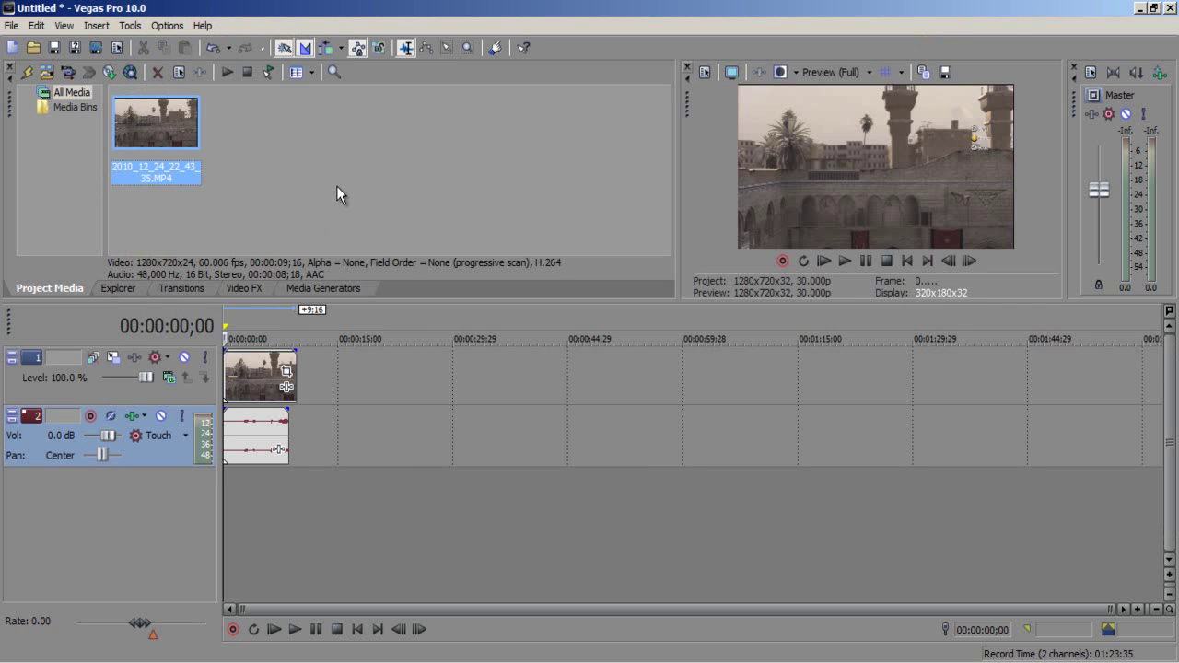
- Turn on Disable resample in the gameplay clip's video event properties
click(416, 151)
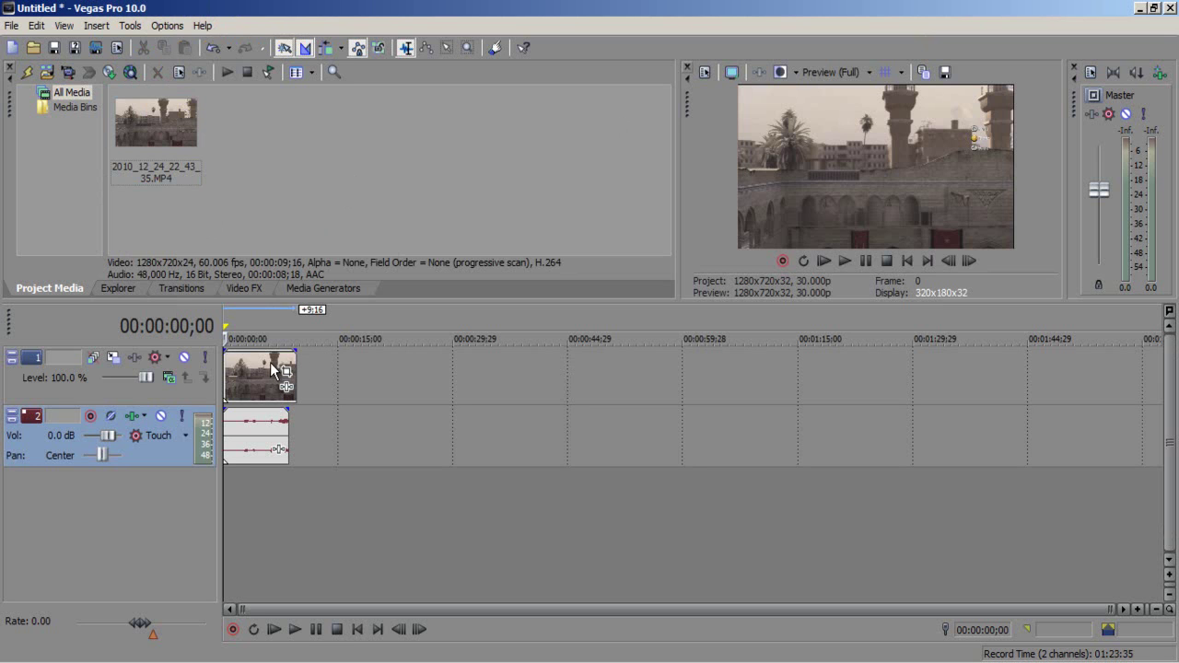
right_click(266, 363)
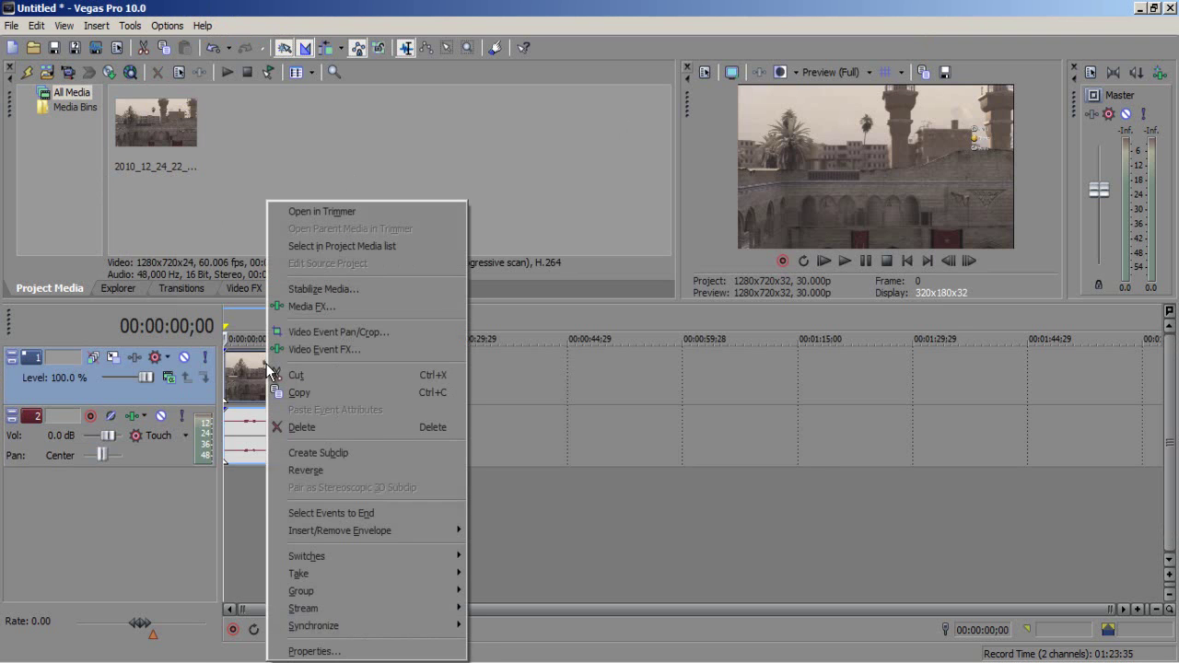
click(337, 652)
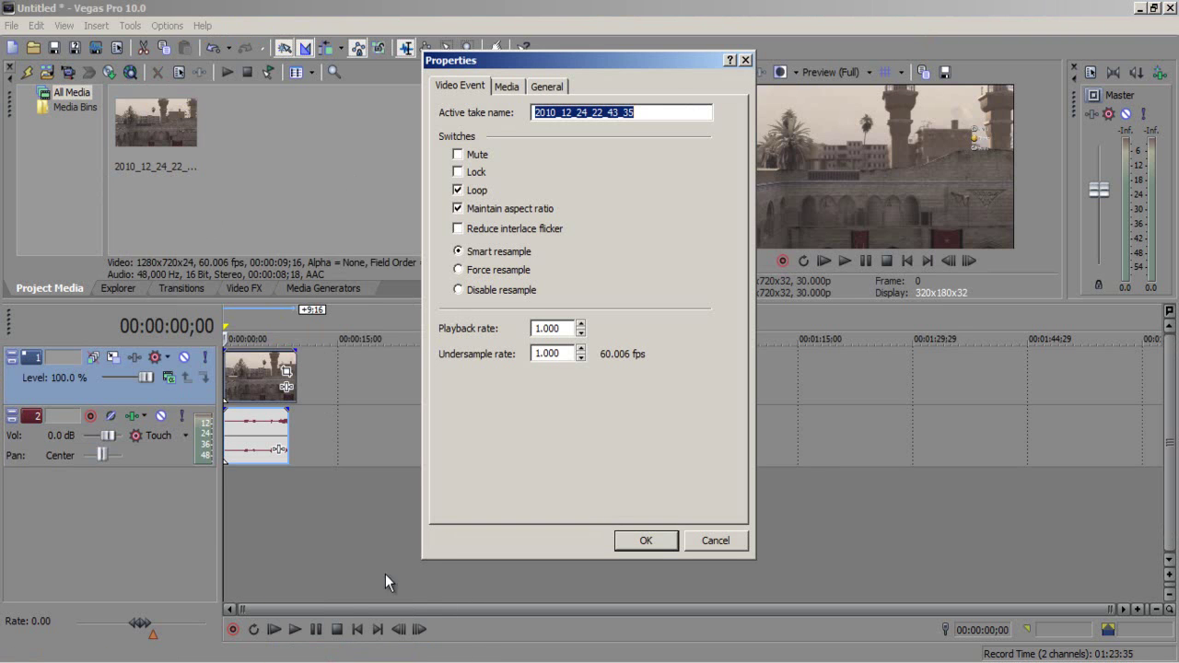
click(459, 291)
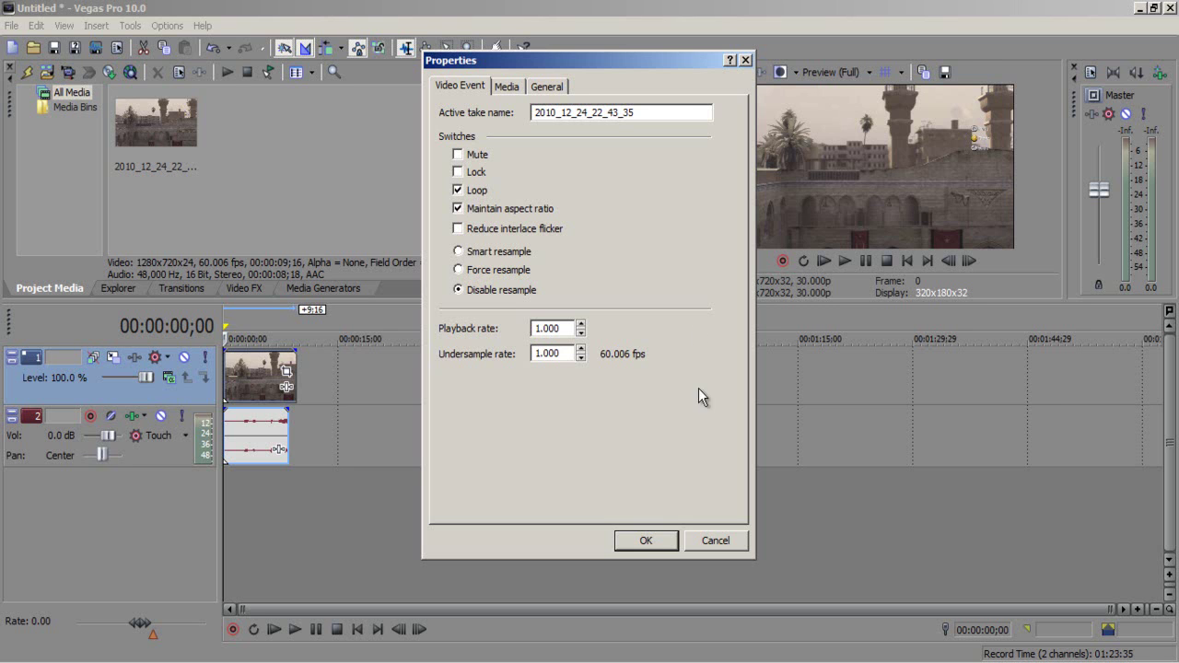
click(644, 539)
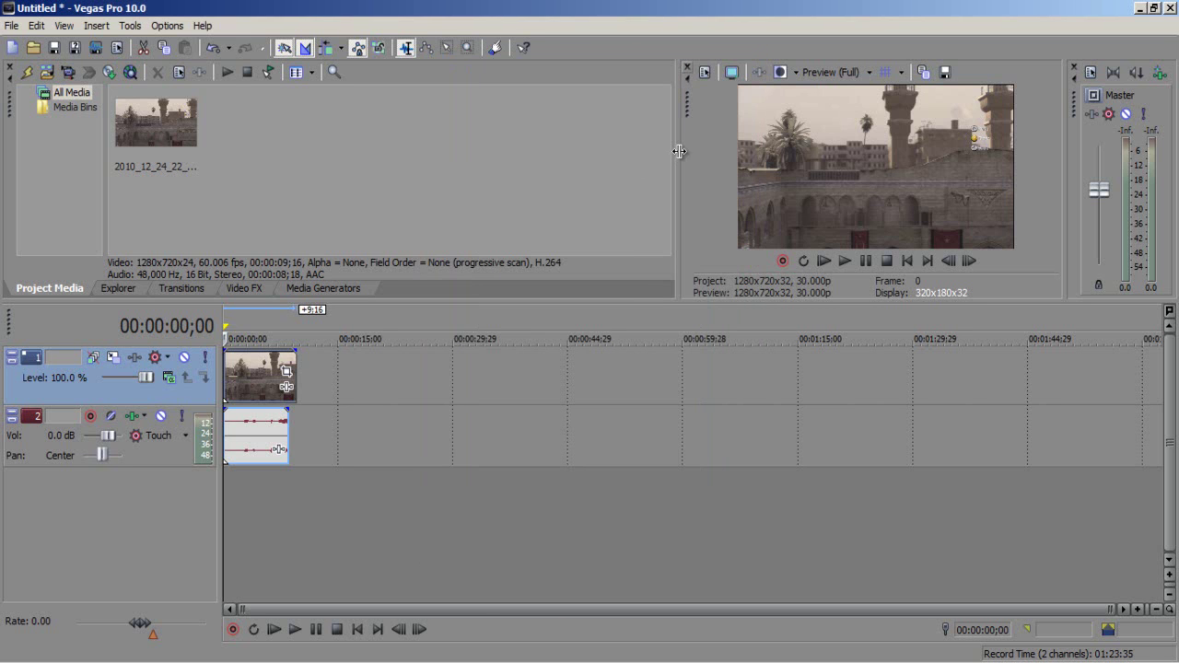
- Widen and heighten the preview pane, then shrink the clip's pan/crop frame slightly to zoom in
drag(674, 152, 582, 159)
drag(692, 300, 677, 438)
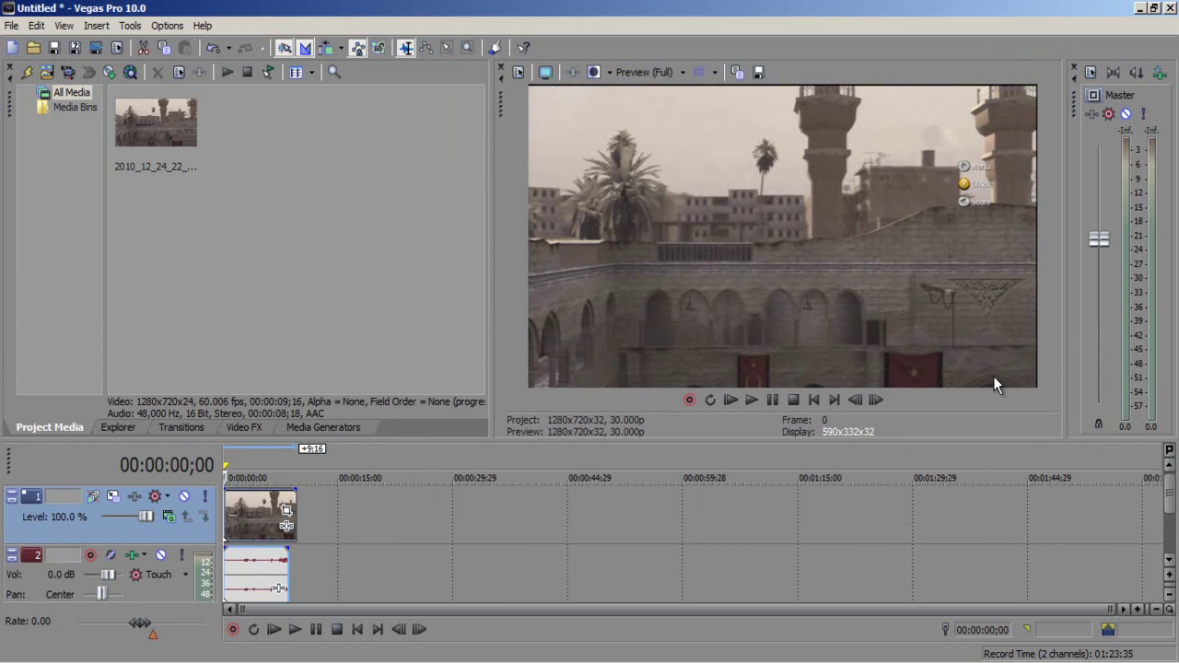
click(286, 514)
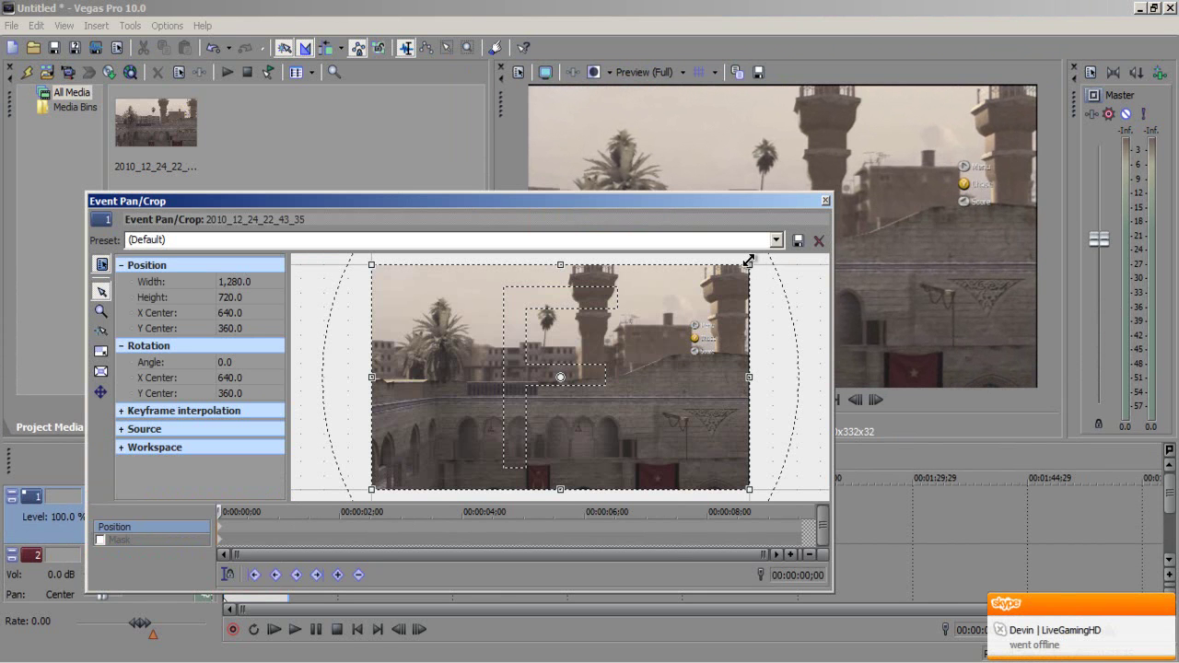
drag(749, 262, 746, 263)
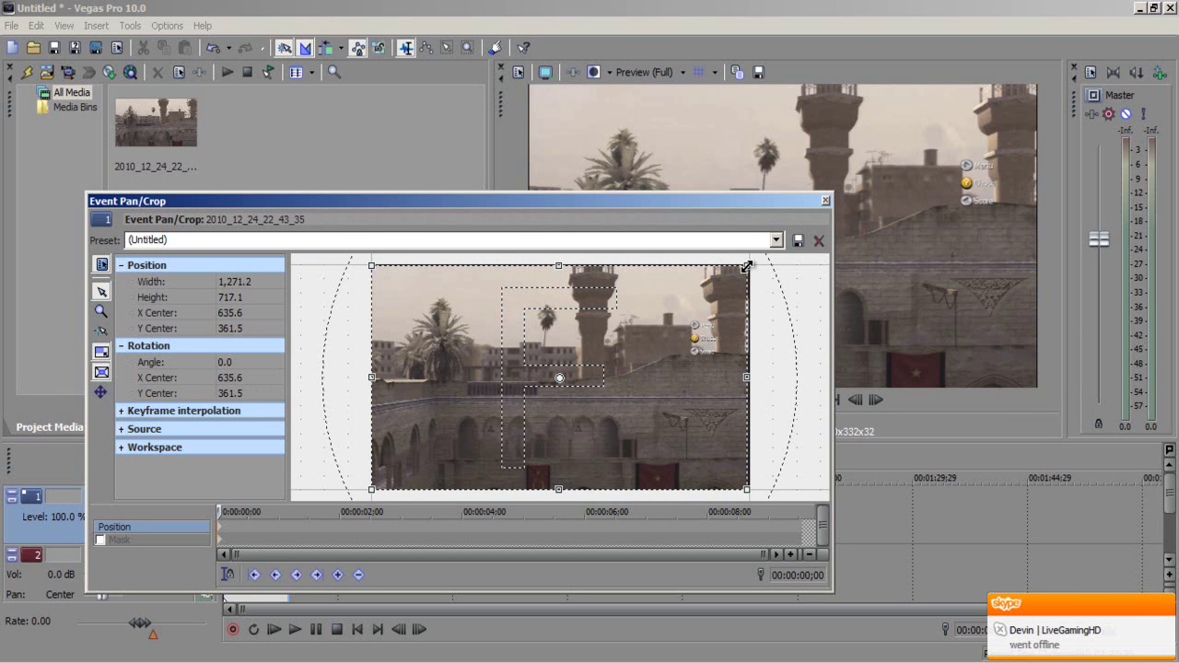
drag(749, 266, 745, 268)
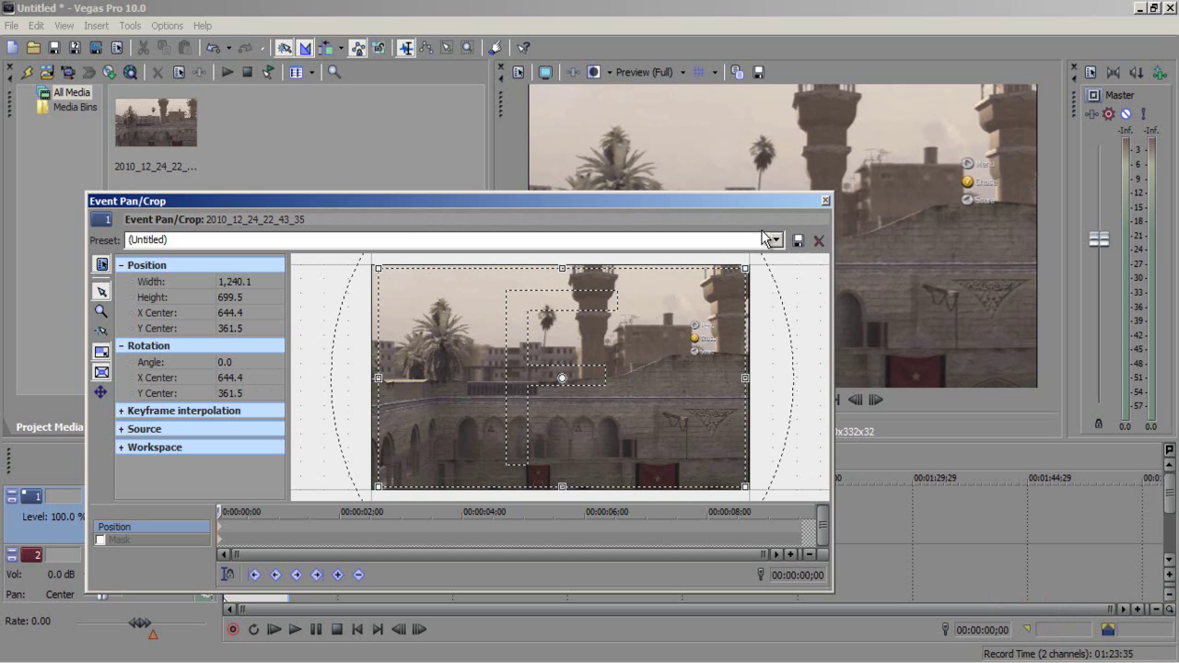
click(827, 201)
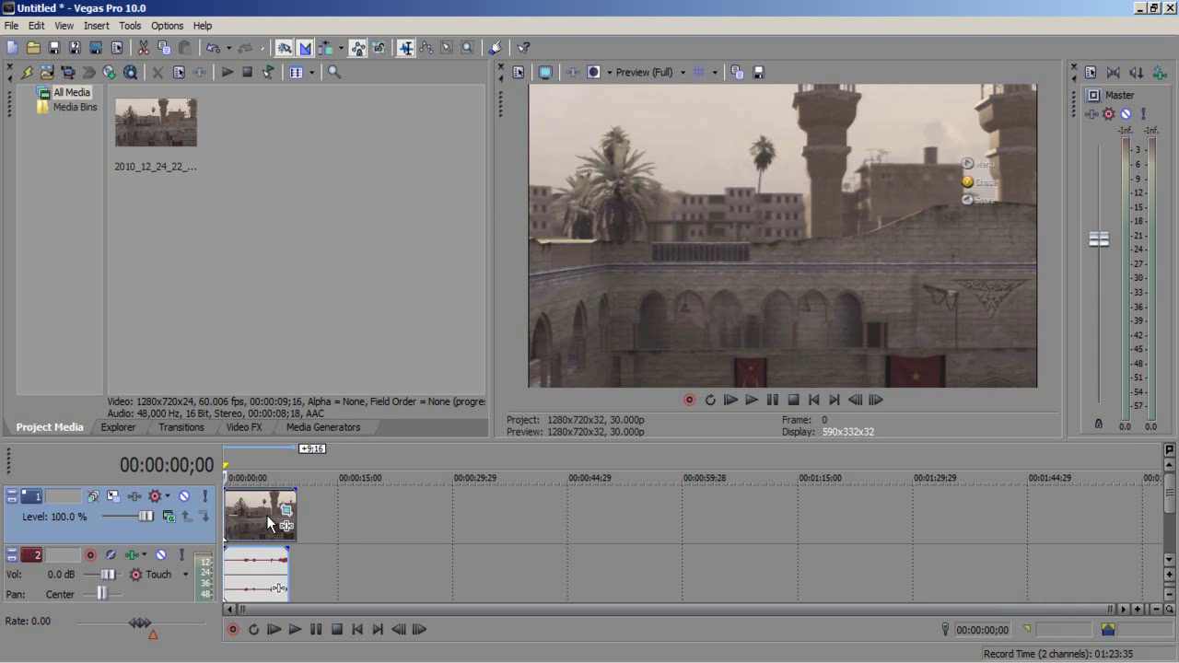
- Match project video settings to the gameplay clip and set the frame rate to 60.006 fps
click(517, 72)
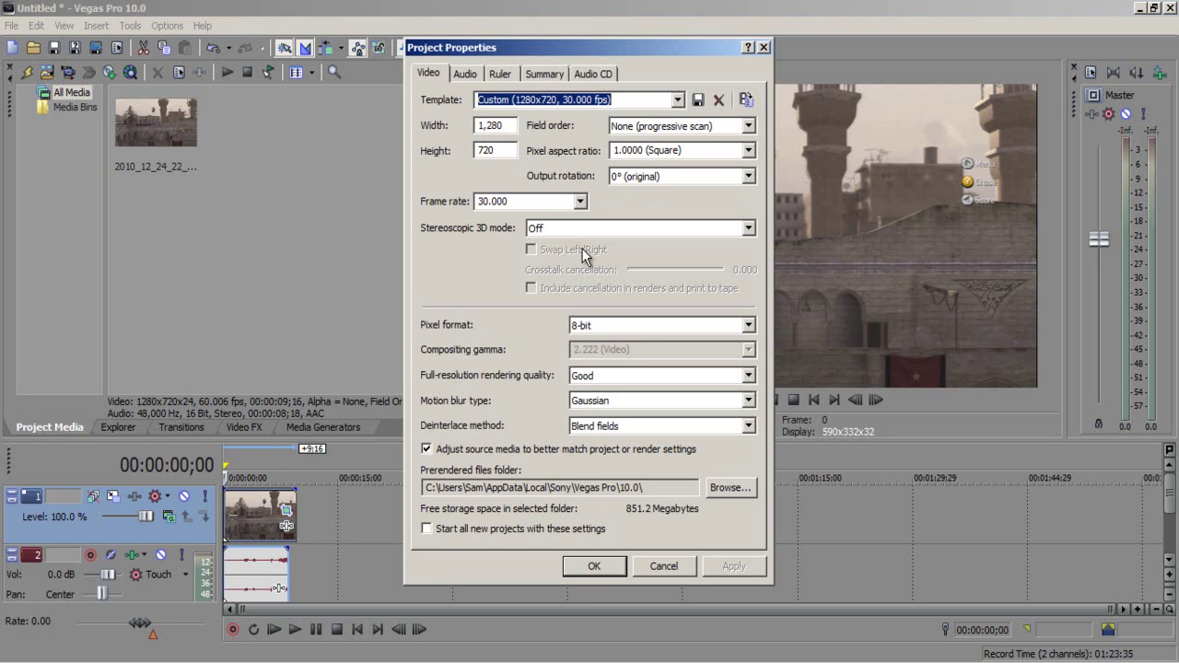
click(581, 202)
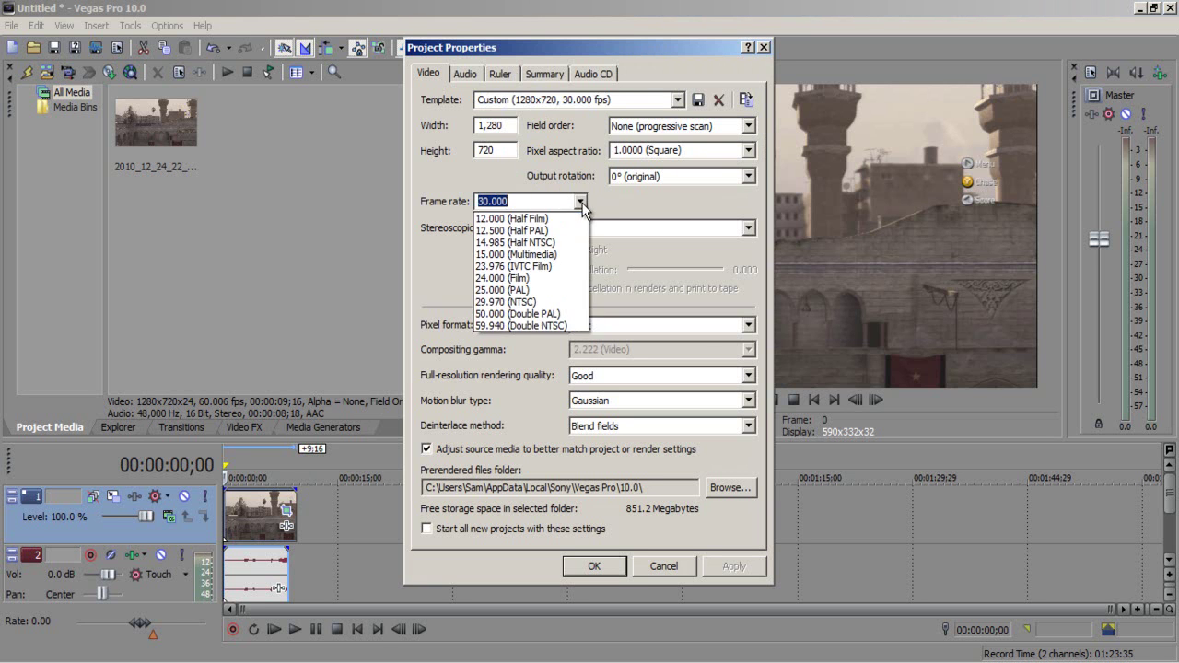
click(484, 327)
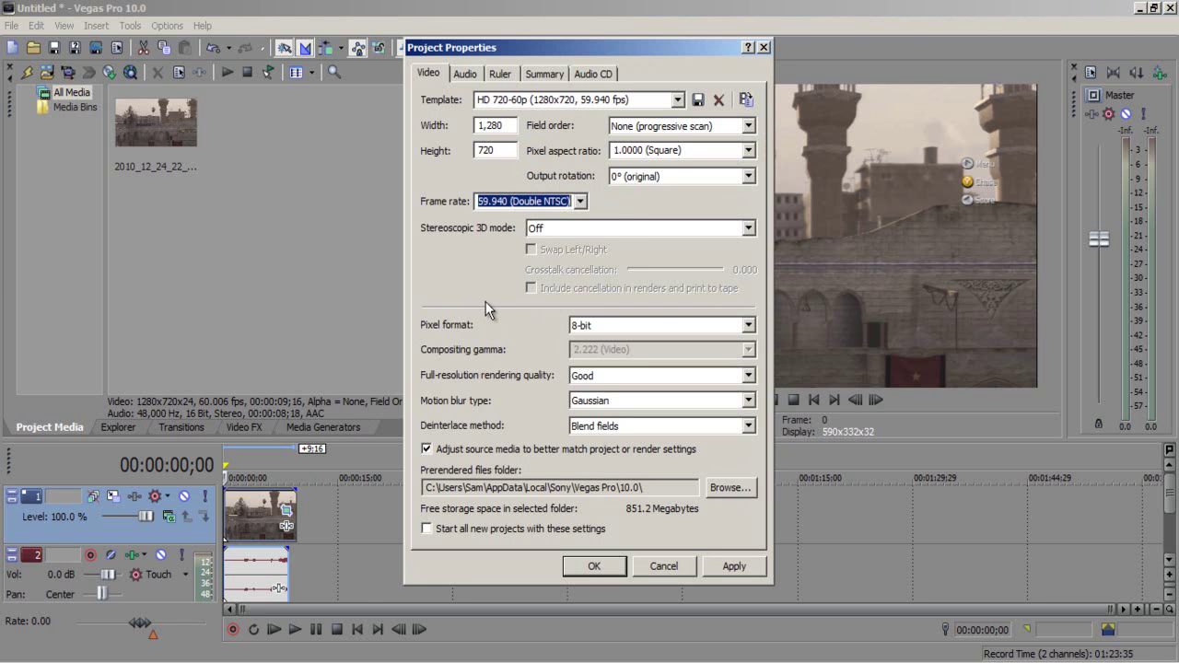
click(746, 101)
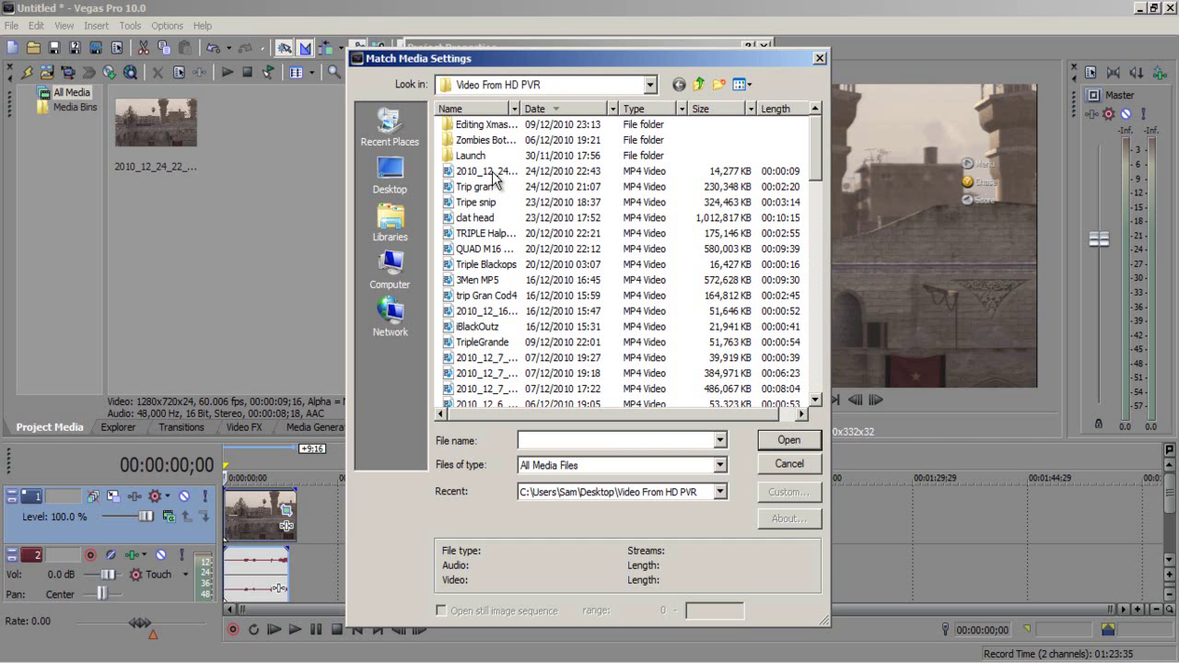
double_click(483, 173)
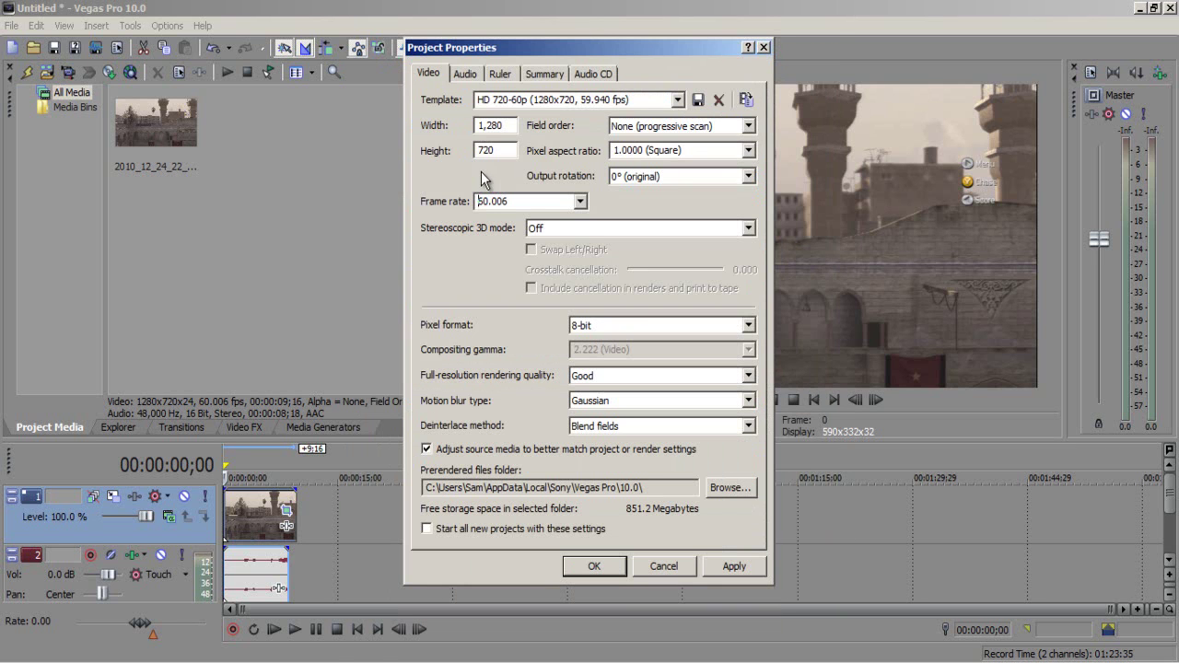
click(543, 201)
click(735, 566)
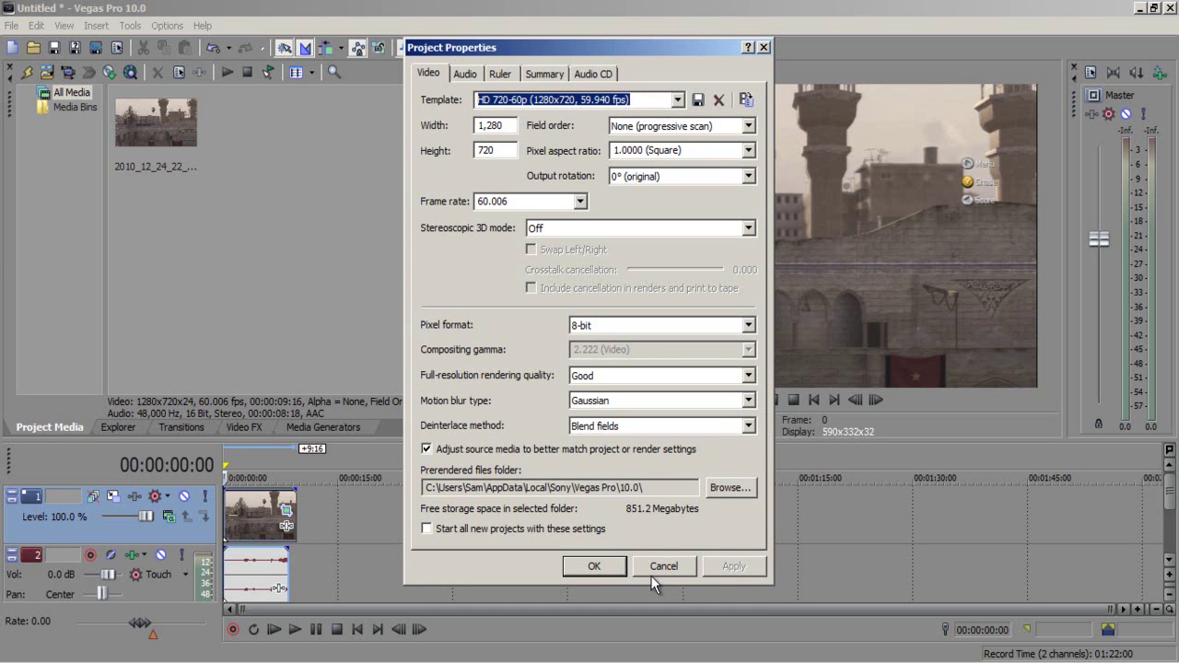
- Close project properties, then add a contact e-mail address line below the upload hosts line
click(598, 565)
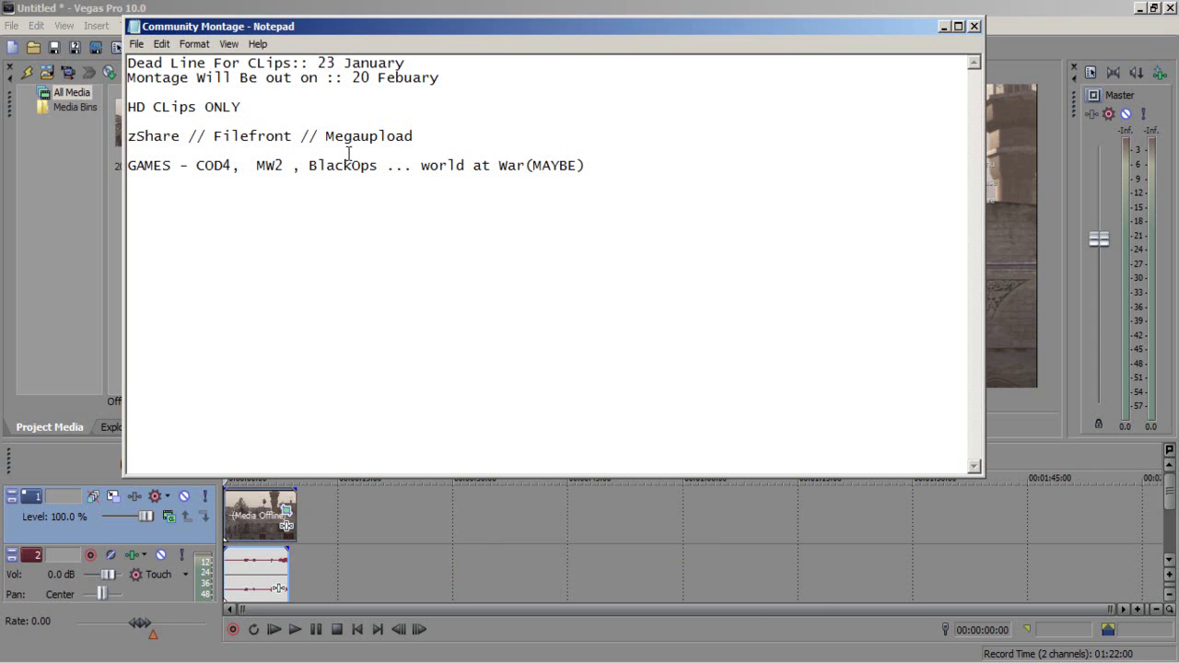
click(607, 153)
key(Return)
key(Return)
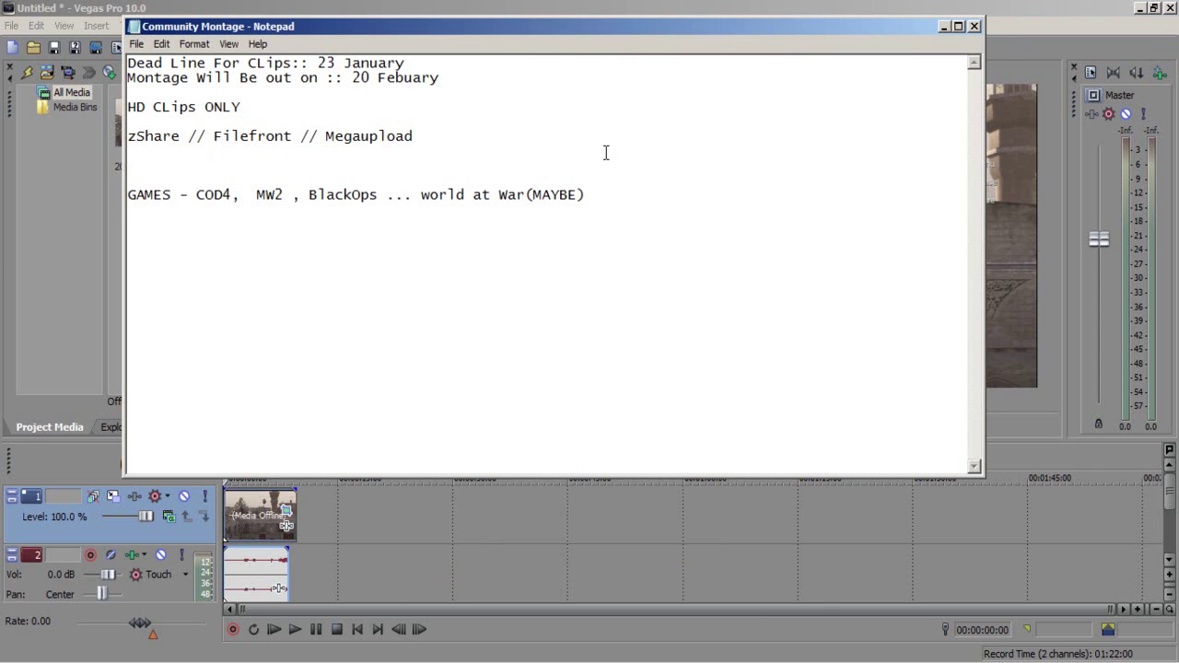
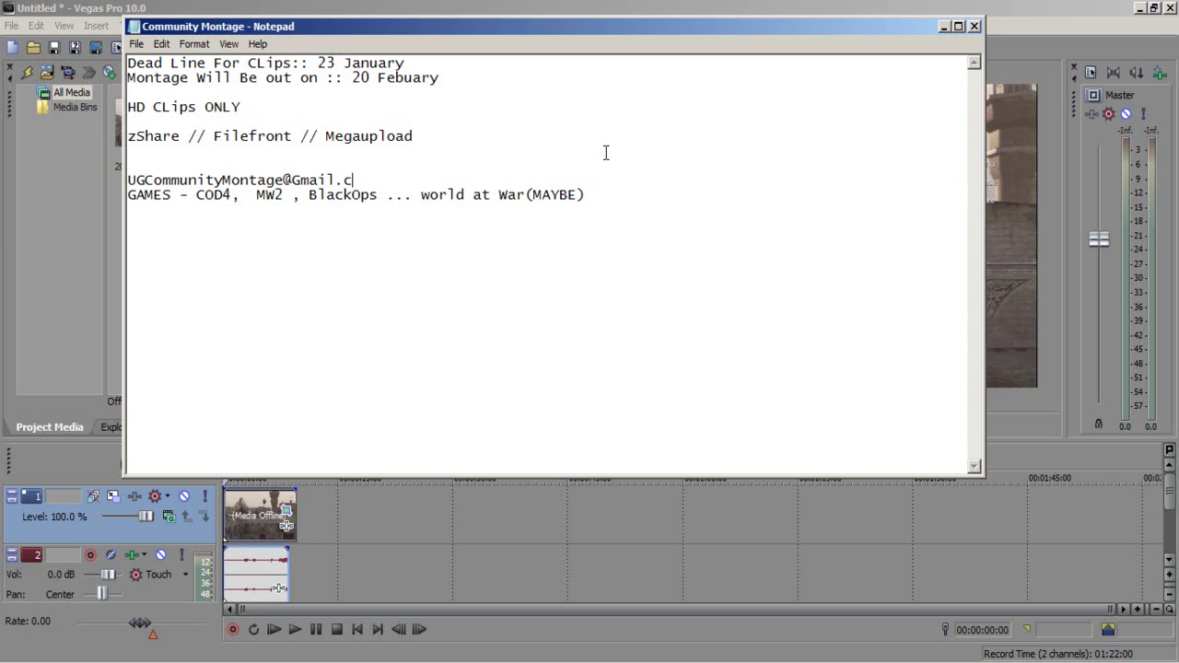
key(Return)
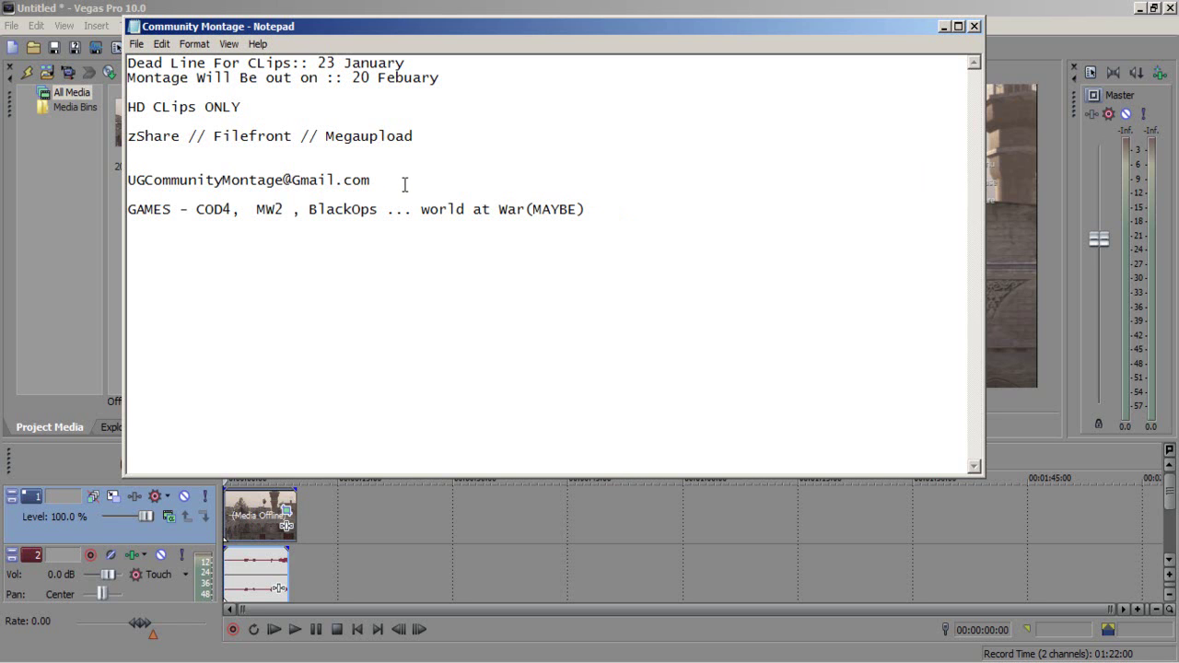